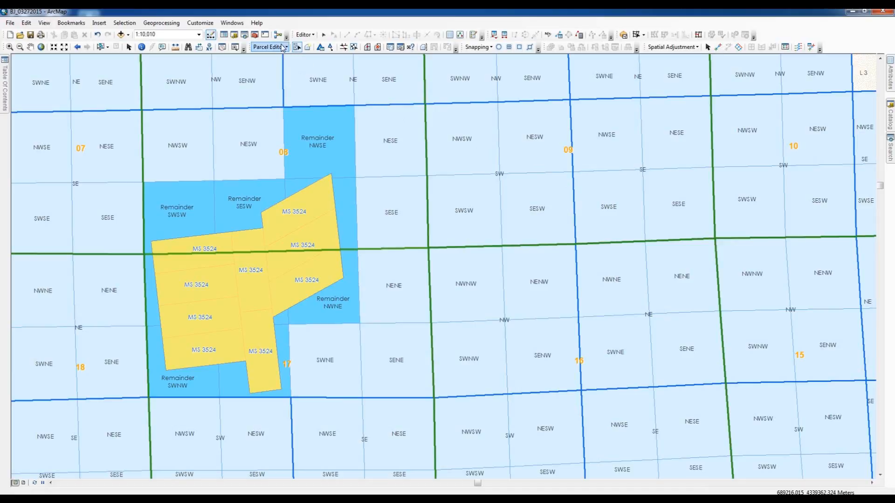
click(286, 48)
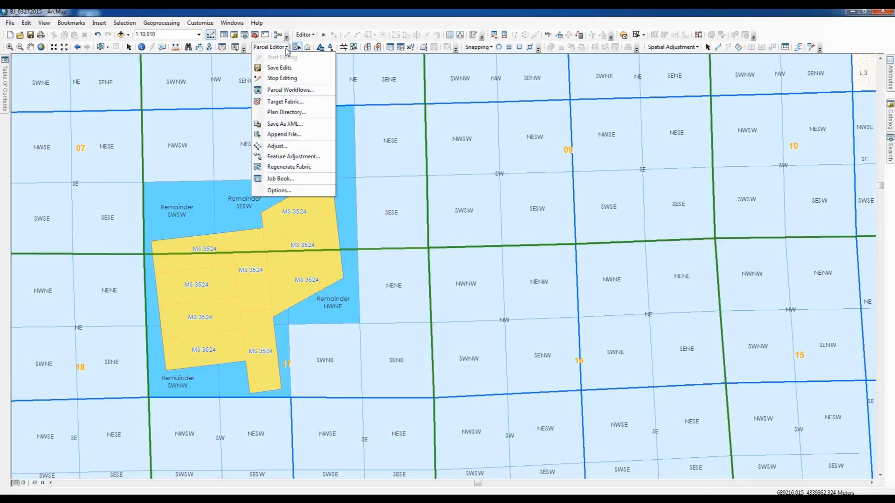
click(286, 47)
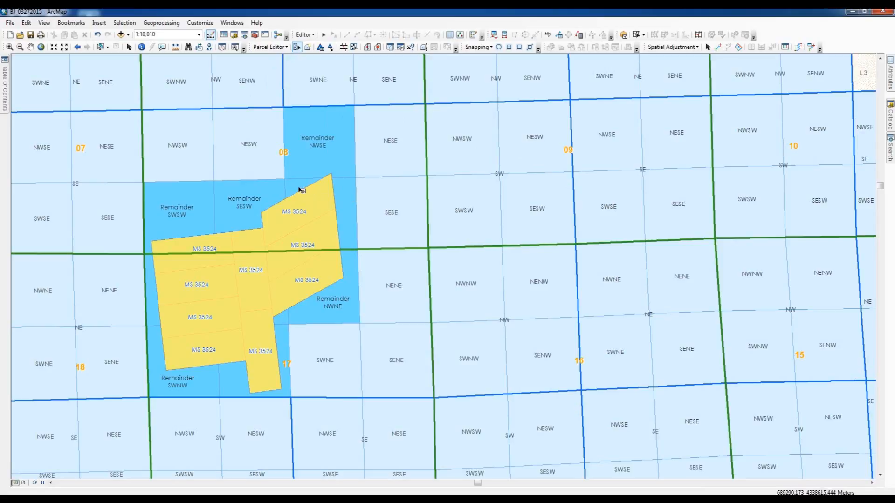
Select the Remainder NWSE parcel in section 08 and show its attributes.
click(9, 46)
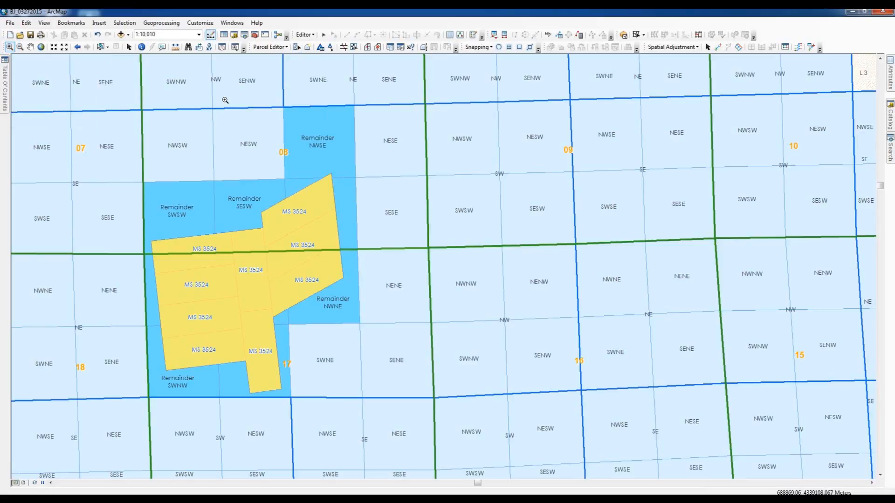
drag(225, 100, 389, 256)
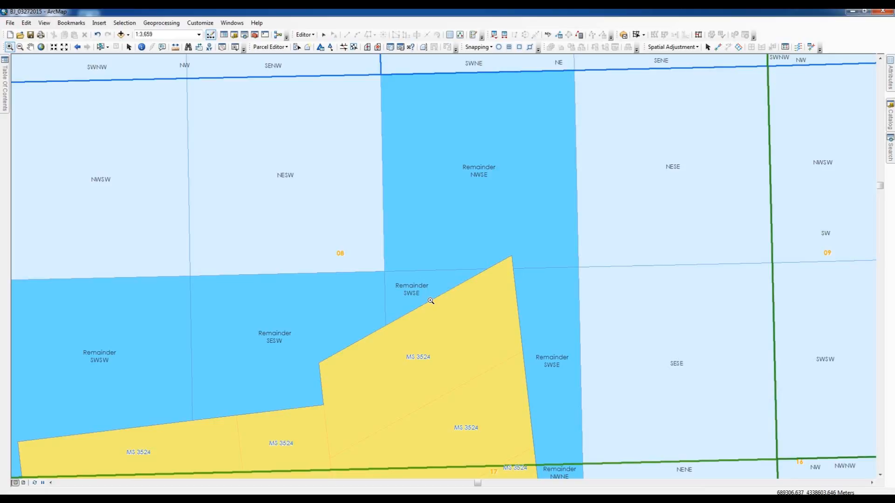
click(296, 47)
click(448, 210)
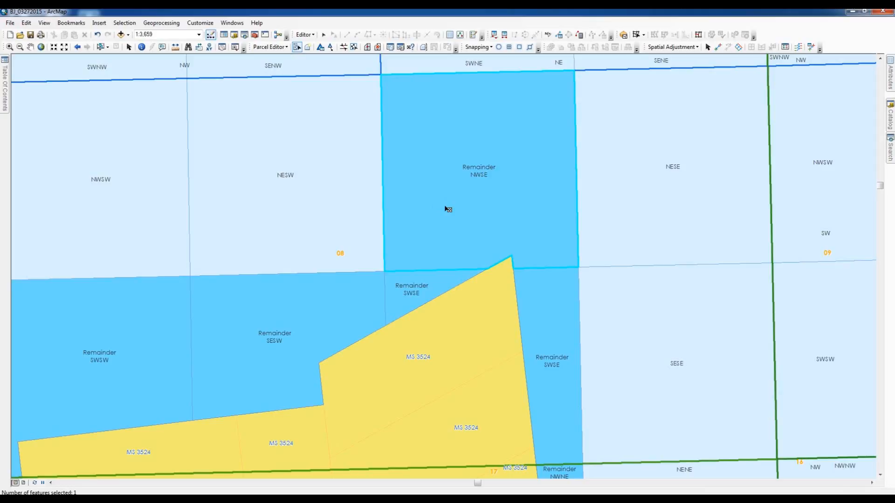
click(891, 77)
click(891, 66)
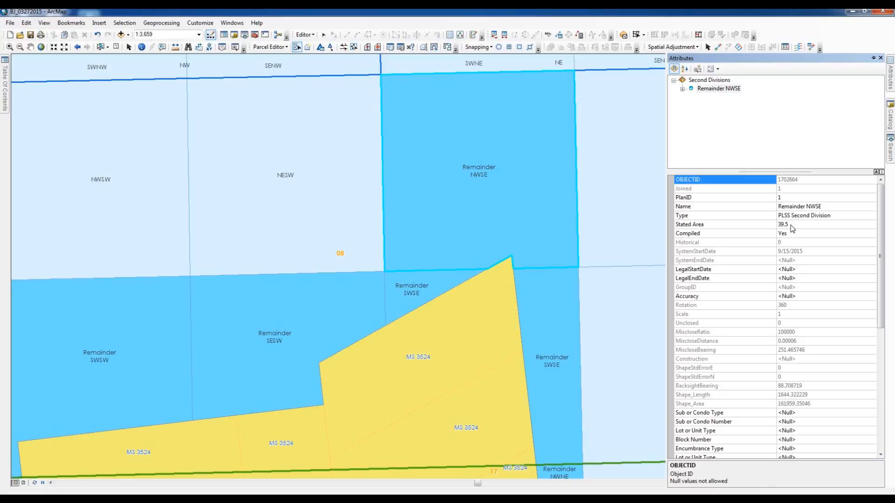
Try adding "acres" and "+/-" after the Remainder NWSE parcel's stated area, and remove the added text again.
click(791, 225)
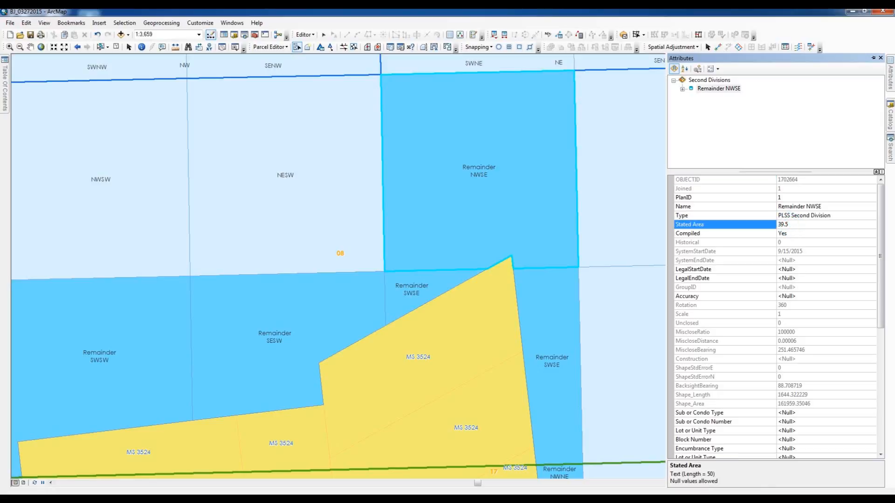
text(acres appro)
key(BackSpace)
key(BackSpace)
key(BackSpace)
key(BackSpace)
key(BackSpace)
key(BackSpace)
key(BackSpace)
text(+/-)
key(BackSpace)
key(BackSpace)
key(BackSpace)
key(BackSpace)
key(BackSpace)
key(BackSpace)
key(BackSpace)
key(BackSpace)
Examine the rest of the Remainder NWSE attributes, including the Quarter Section Type, and clear the parcel selection.
drag(881, 254, 875, 351)
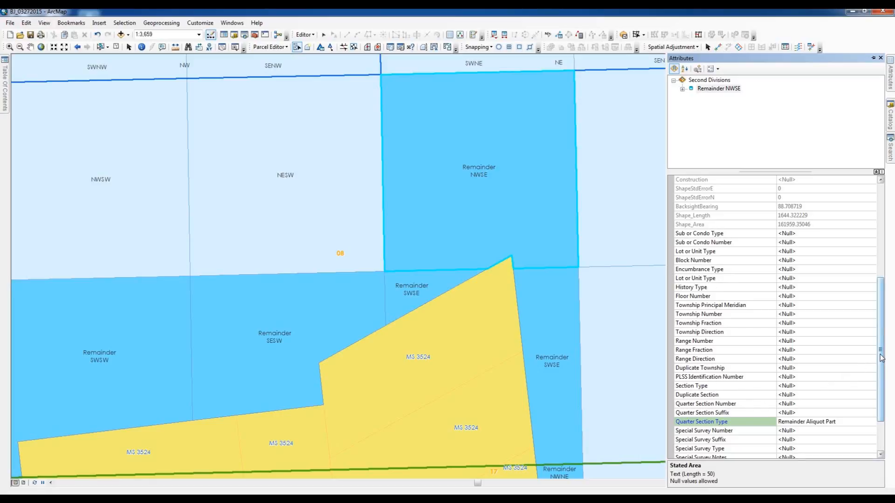
drag(881, 358, 878, 404)
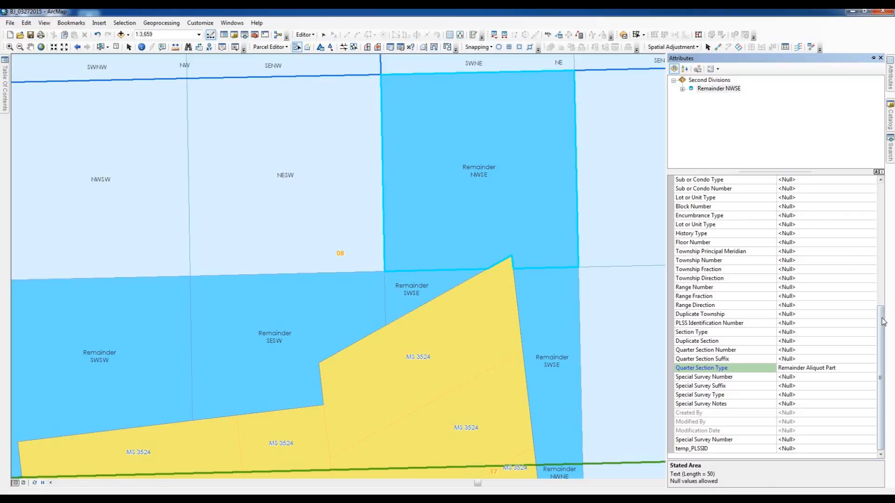
drag(882, 319, 877, 172)
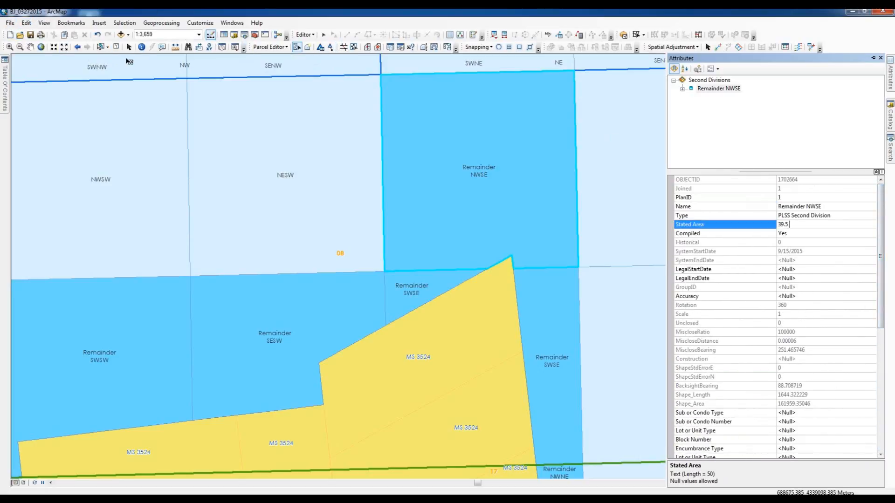
click(118, 47)
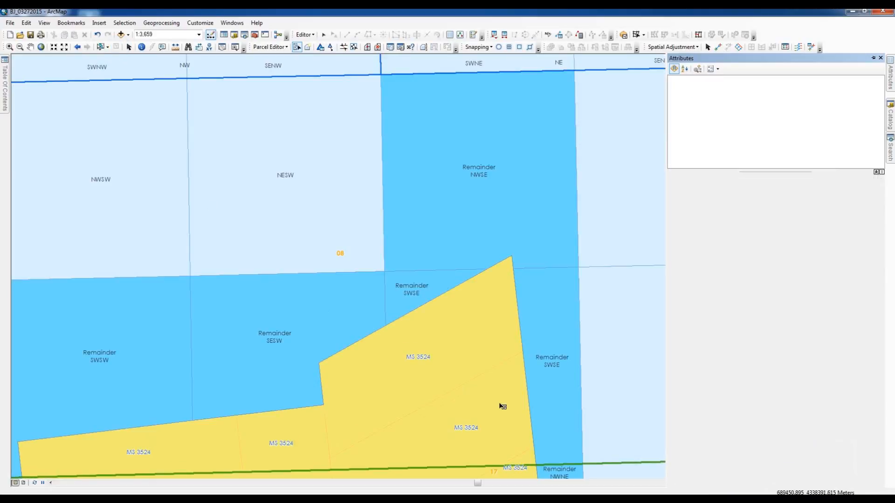
Rename the northernmost MS 3524 special survey parcel, just below Remainder NWSE, as "MS 3524 Autumn".
click(442, 366)
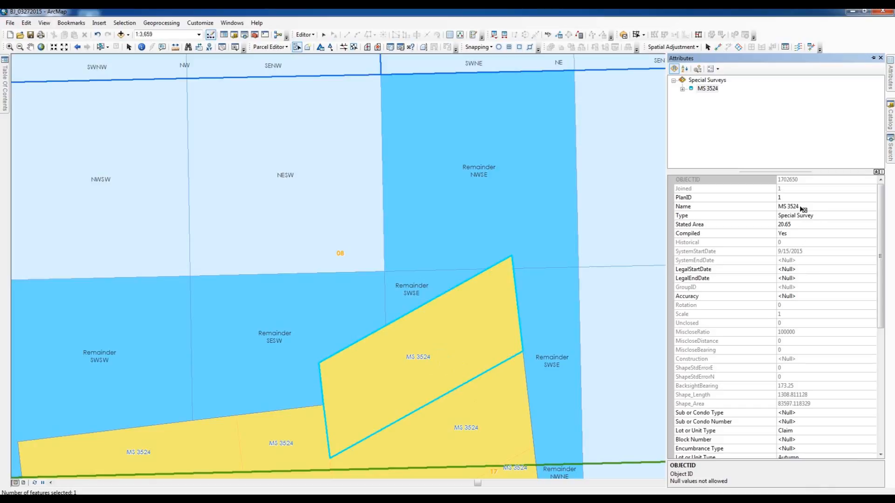
drag(885, 265, 881, 276)
click(802, 188)
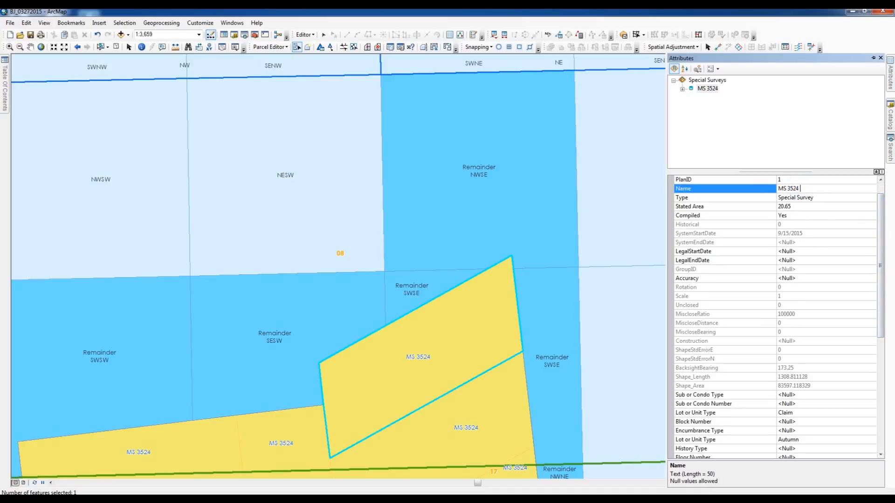
text(Autumn)
click(632, 310)
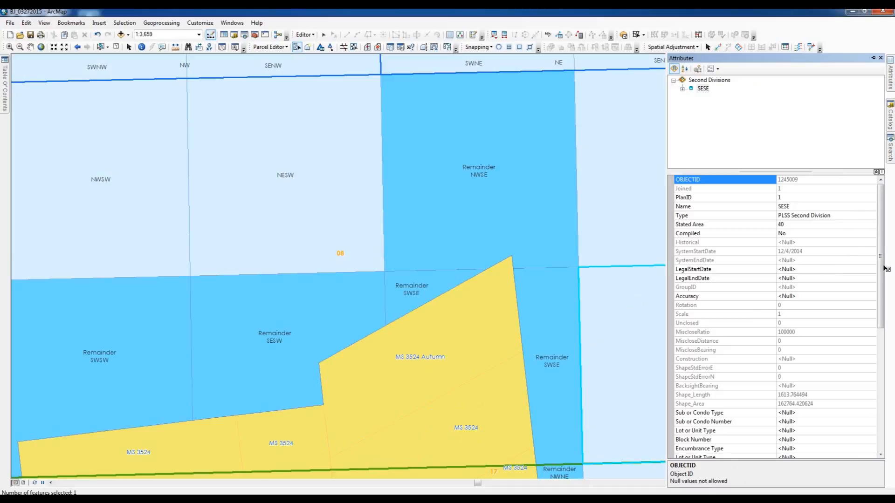
Reselect the MS 3524 Autumn parcel, show its attributes and set its name back to "MS 3524".
click(443, 334)
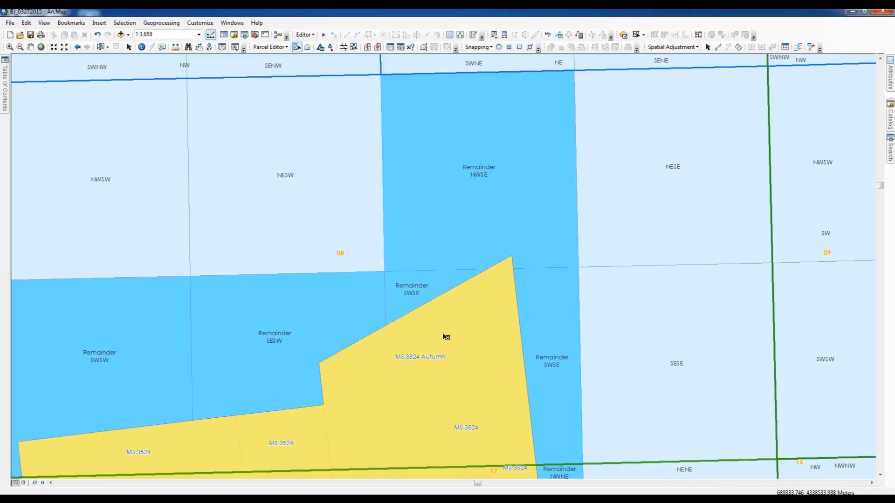
click(443, 335)
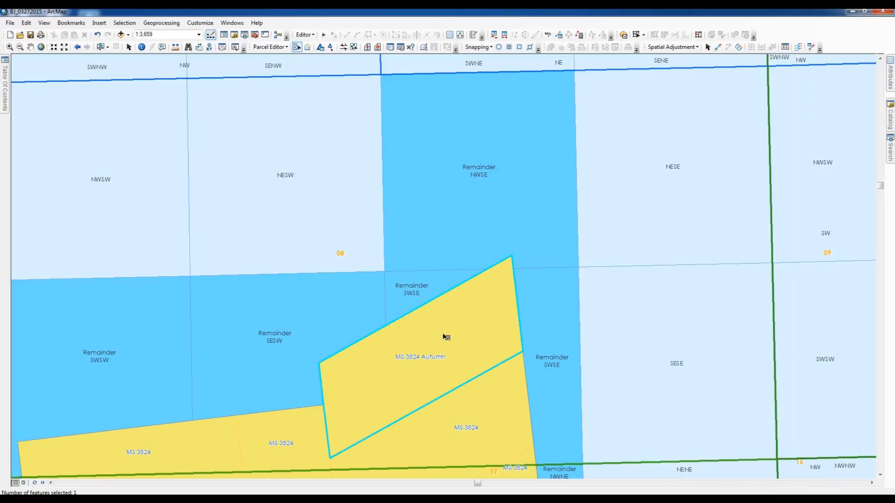
click(889, 77)
click(891, 73)
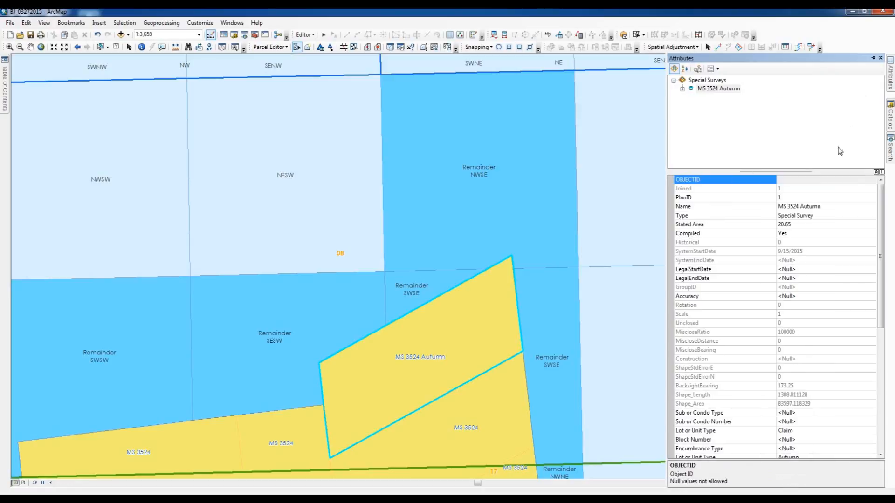
click(825, 206)
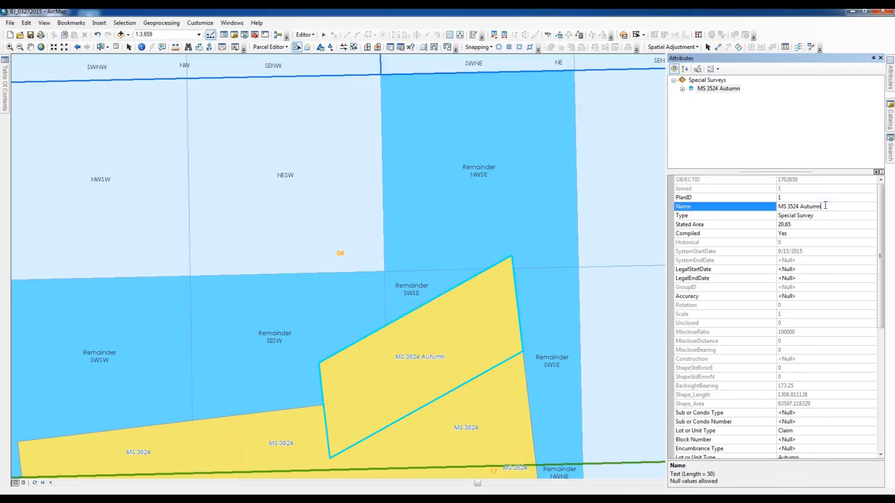
key(BackSpace)
key(BackSpace)
key(BackSpace)
key(BackSpace)
key(BackSpace)
key(BackSpace)
click(881, 231)
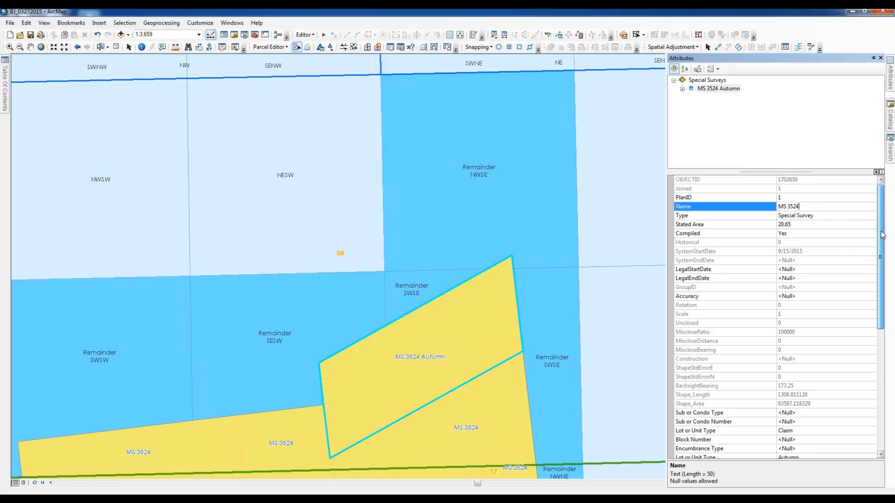
Examine the special survey parcel's attributes for its lot or unit type, principal meridian and special survey type.
drag(881, 231, 879, 250)
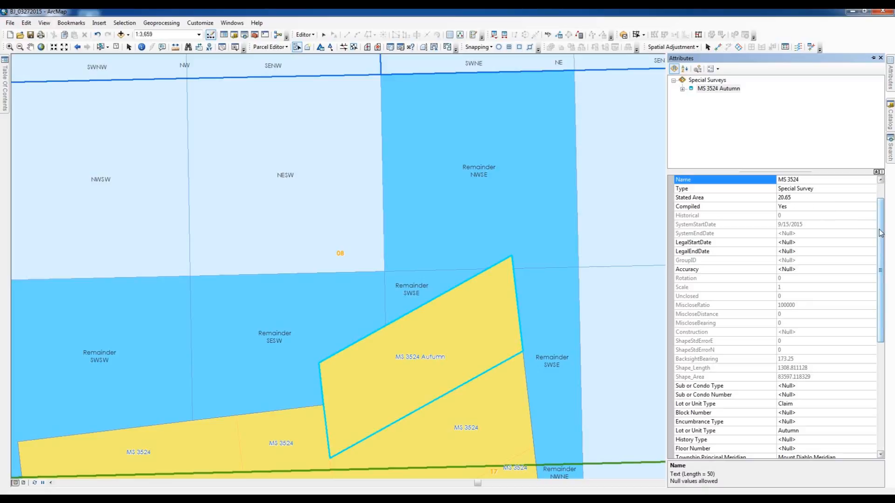
drag(880, 233, 878, 343)
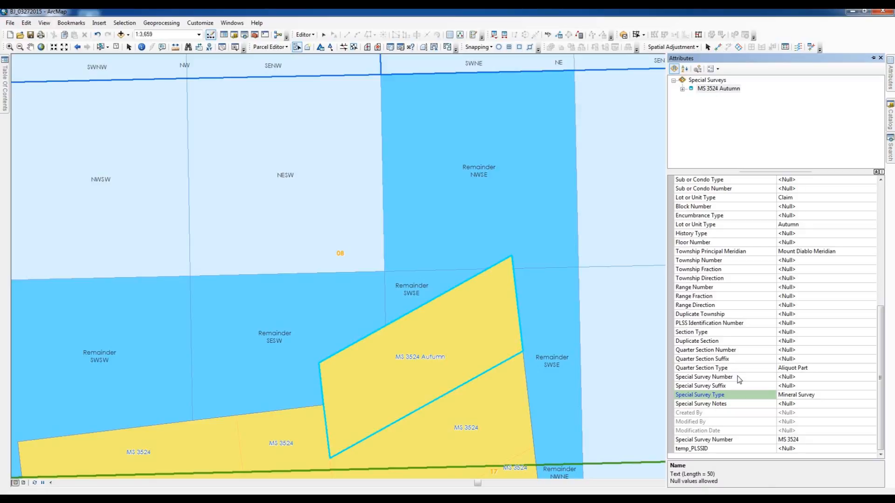
click(800, 380)
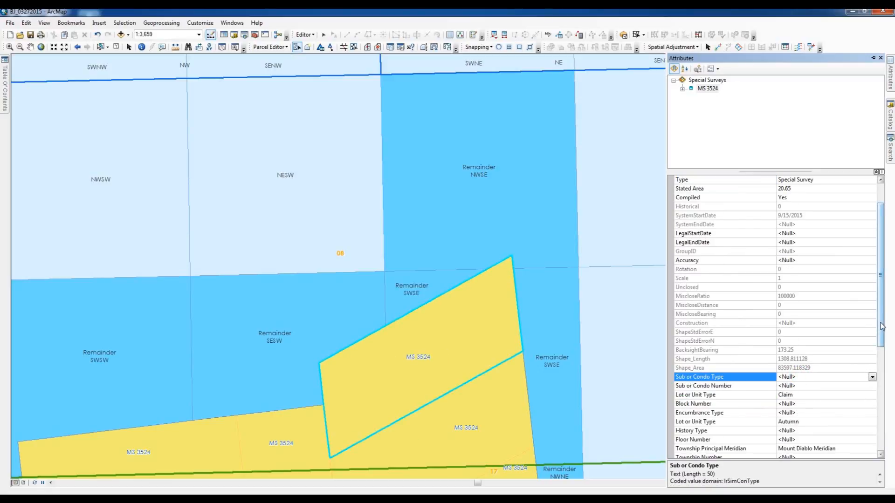
Try entering 12345 as the MS 3524 parcel's Special Survey Number, and clear the entry again.
drag(882, 327, 870, 425)
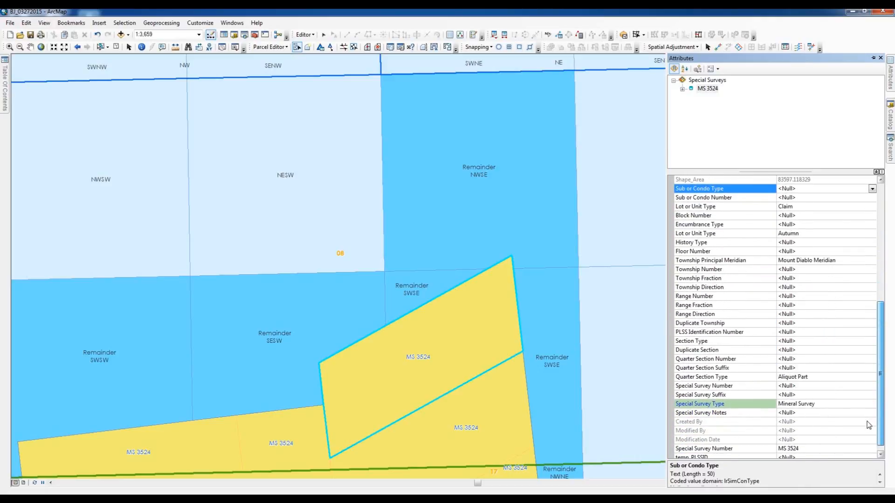
click(792, 386)
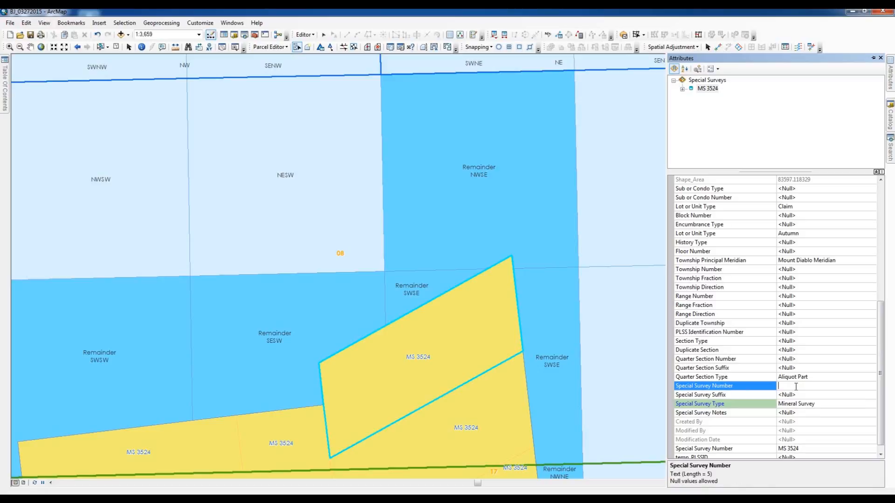
text(12345)
key(BackSpace)
key(BackSpace)
key(BackSpace)
key(BackSpace)
key(BackSpace)
Review the MS 3524 parcel's full attribute list and clear the parcel selection.
scroll(879, 378, down, 1)
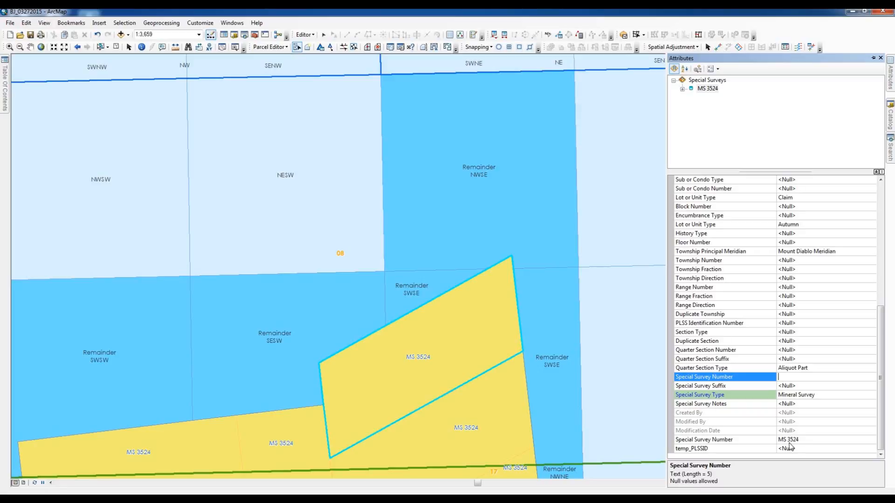
click(880, 409)
drag(880, 409, 893, 281)
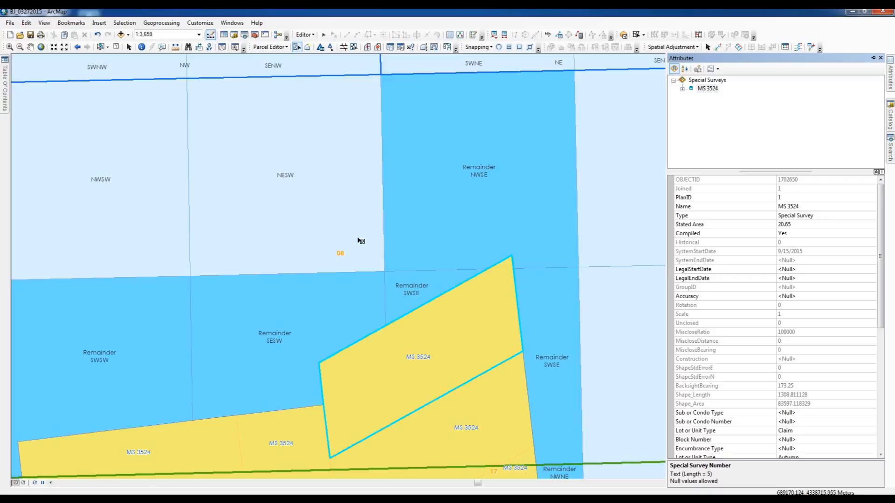
click(115, 47)
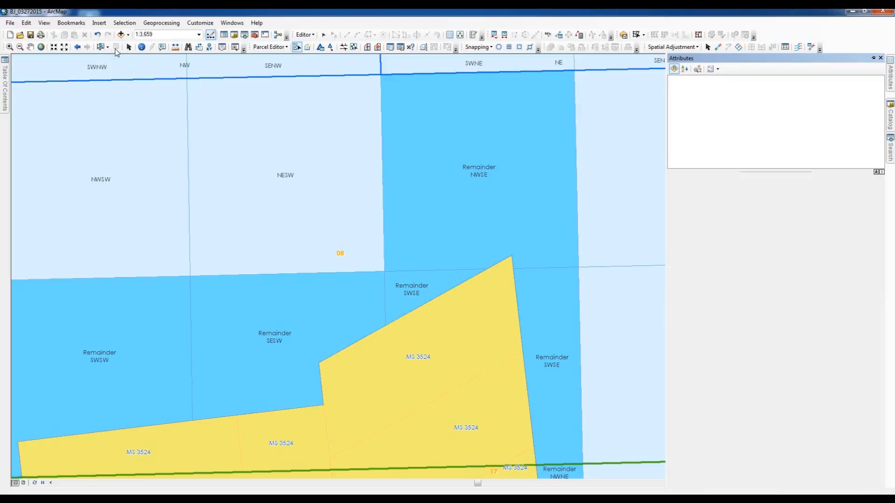
Collapse the parcel attributes display and return the map to its previous extent showing all the MS 3524 claims.
click(874, 58)
click(874, 59)
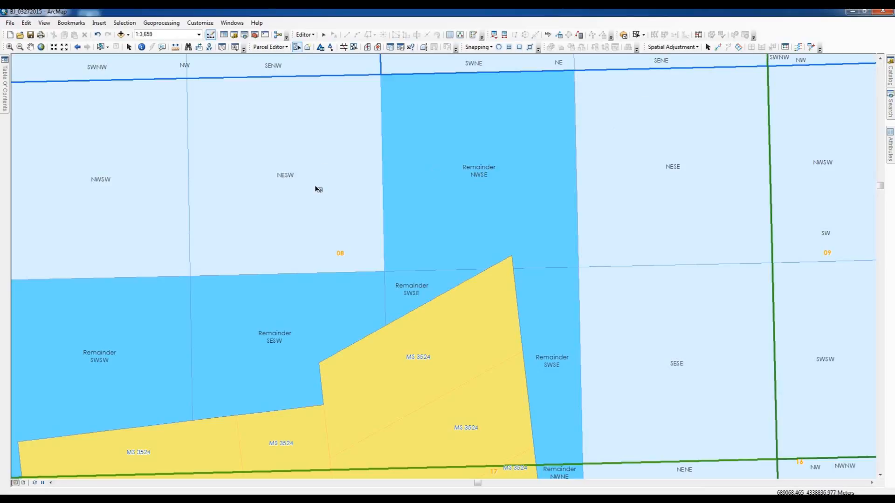
click(76, 48)
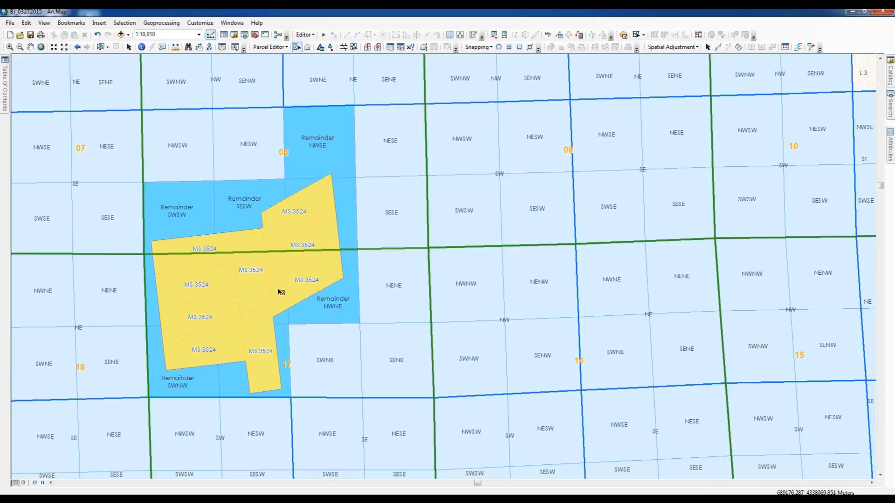